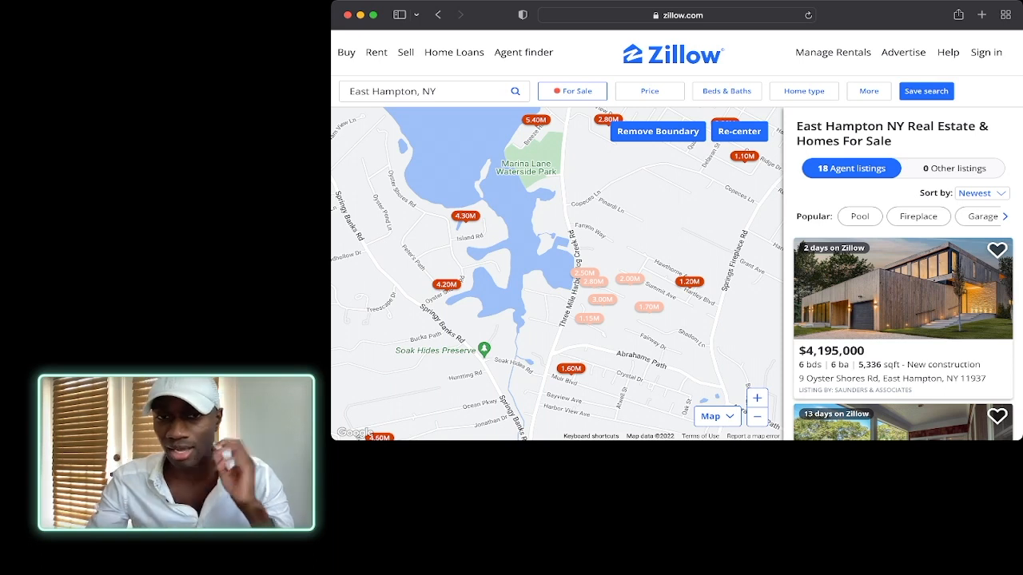
Look over the East Hampton homes for sale near Three Mile Harbor and view the details of the $3.00M listing.
drag(575, 279, 513, 263)
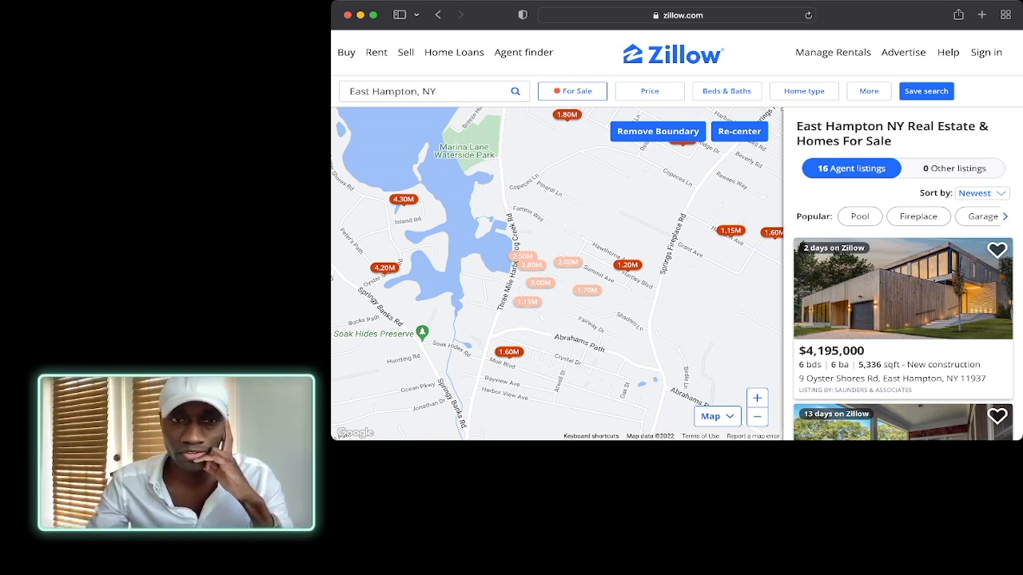
drag(557, 274, 569, 276)
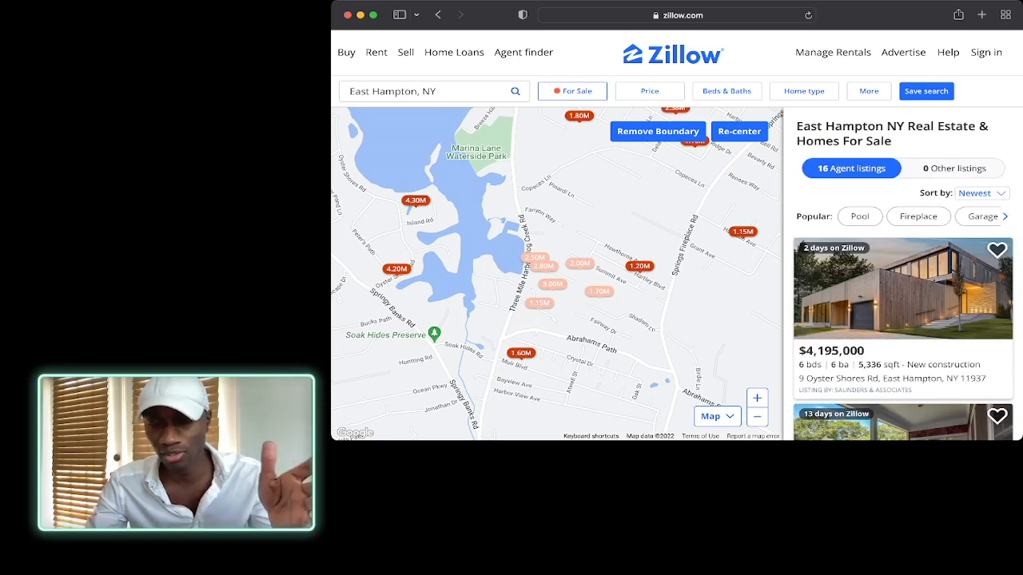
click(757, 397)
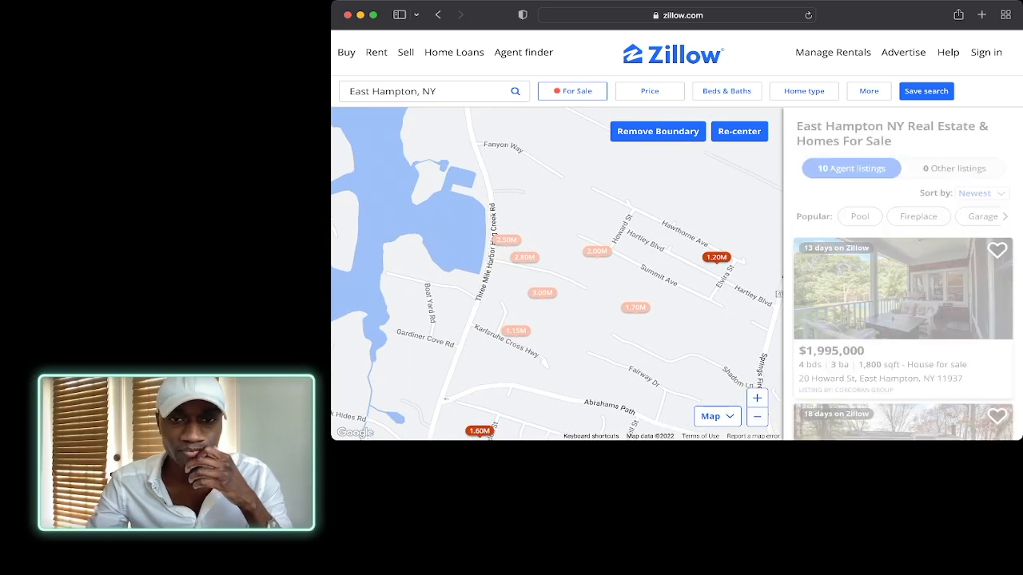
click(757, 417)
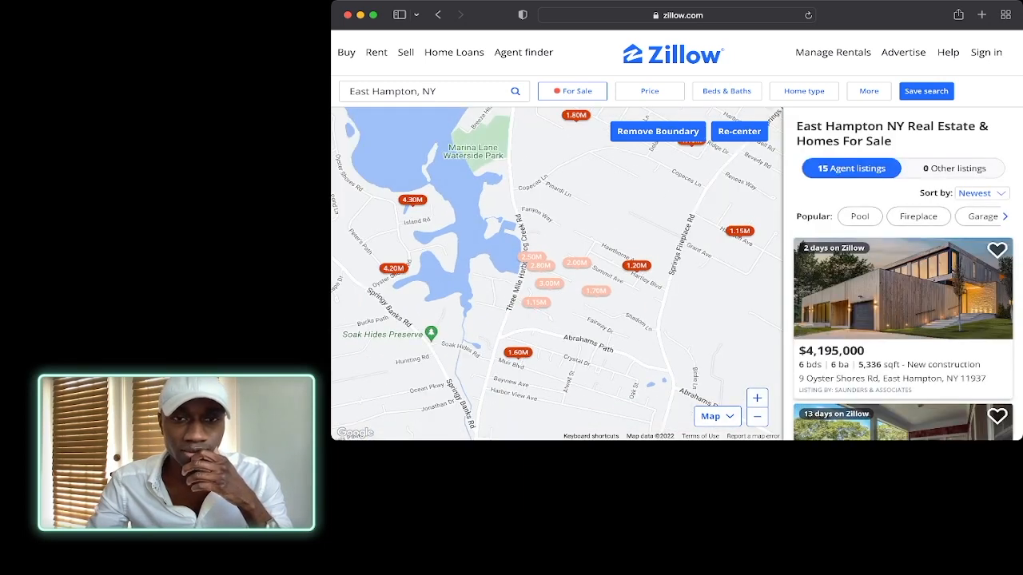
mouse_move(548, 284)
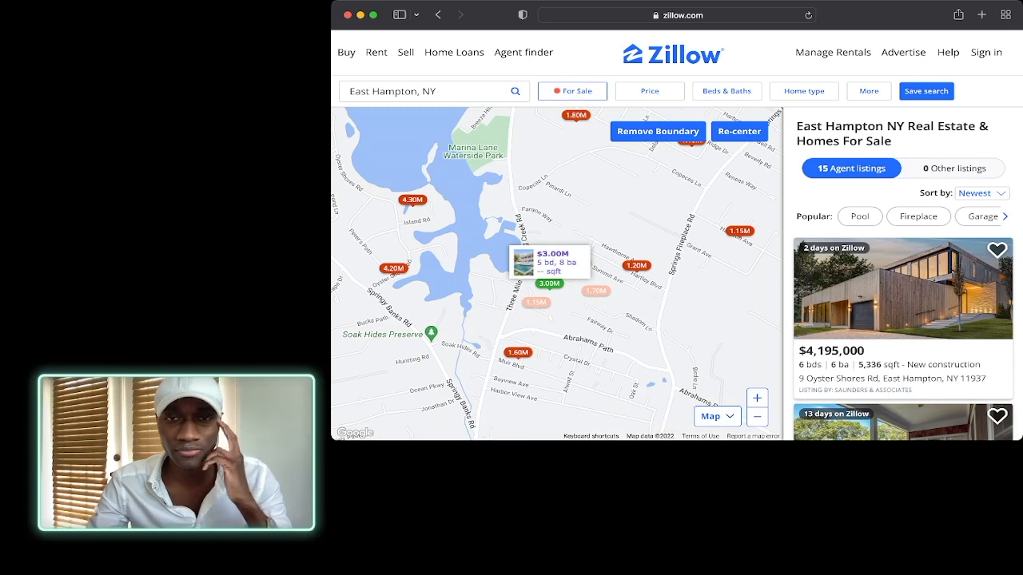
click(549, 284)
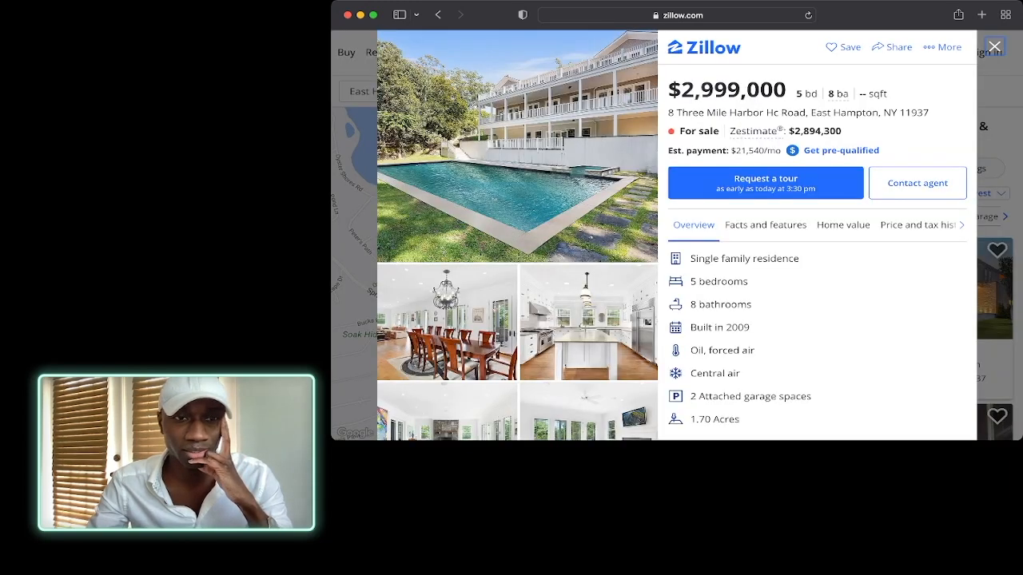
scroll(815, 336, down, 1)
click(994, 46)
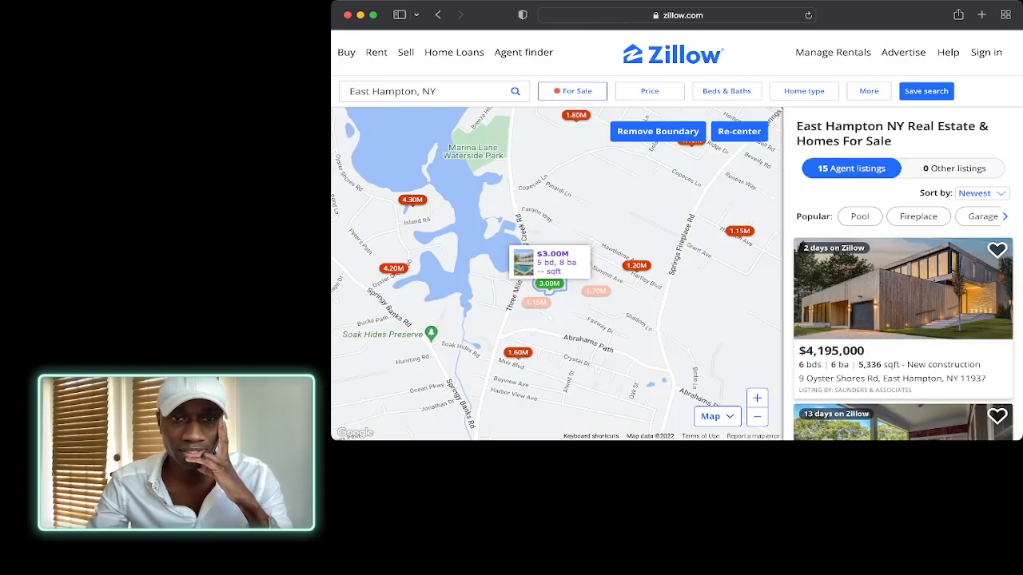
Switch the East Hampton listing filter to Sold and look over recent sale prices around Abrahams Path.
drag(549, 283, 527, 271)
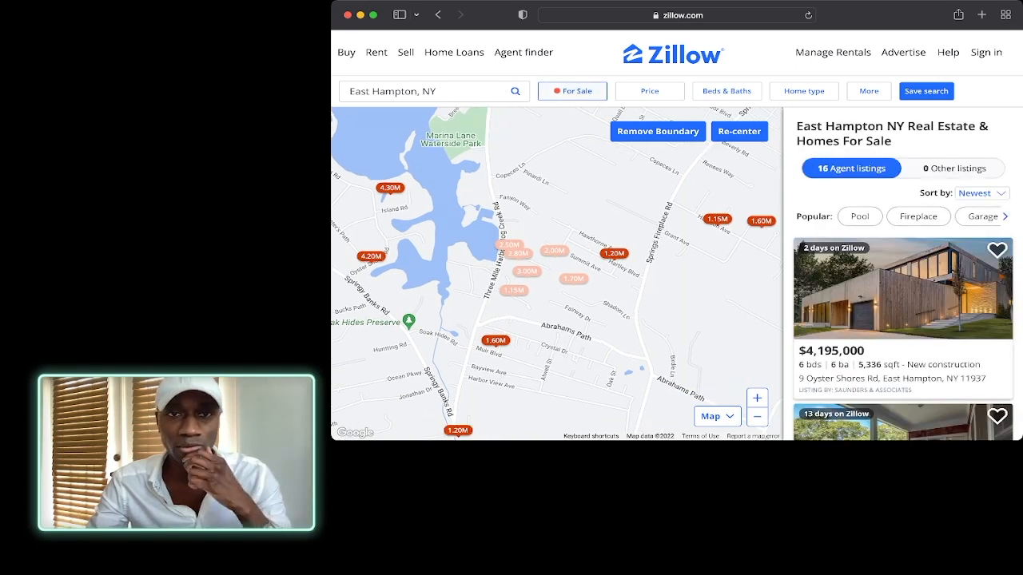
click(572, 91)
click(554, 183)
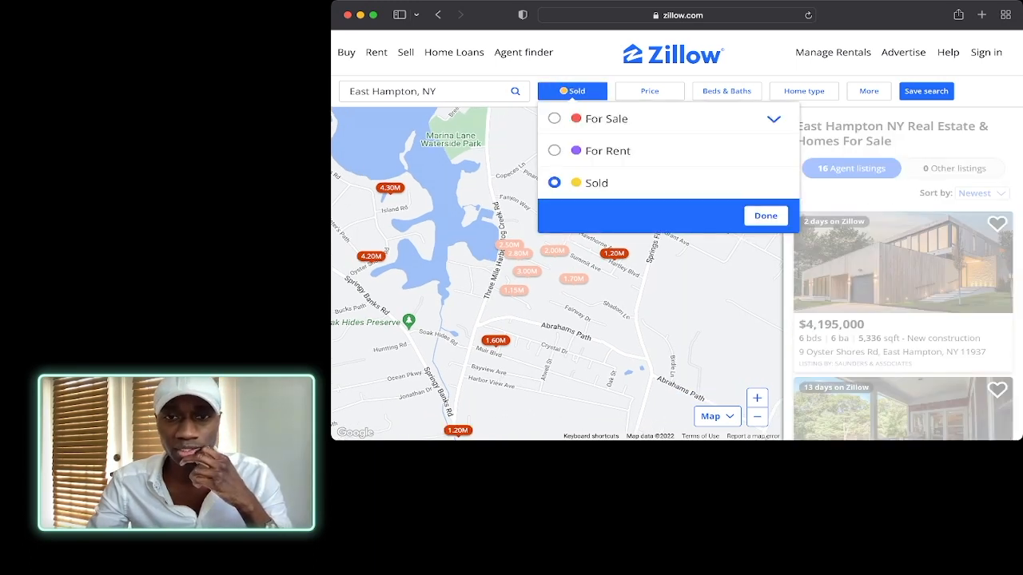
click(765, 216)
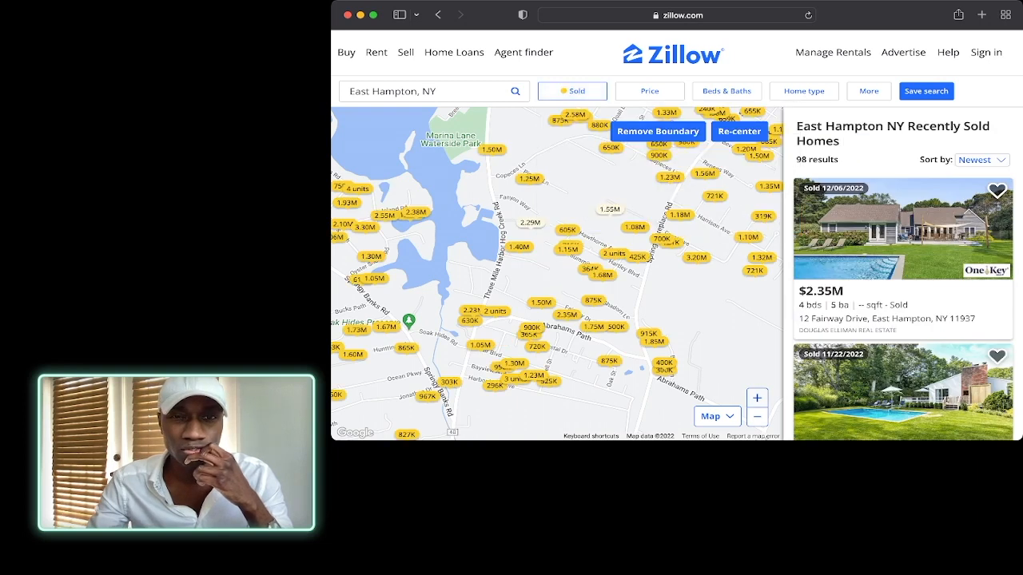
scroll(557, 273, up, 2)
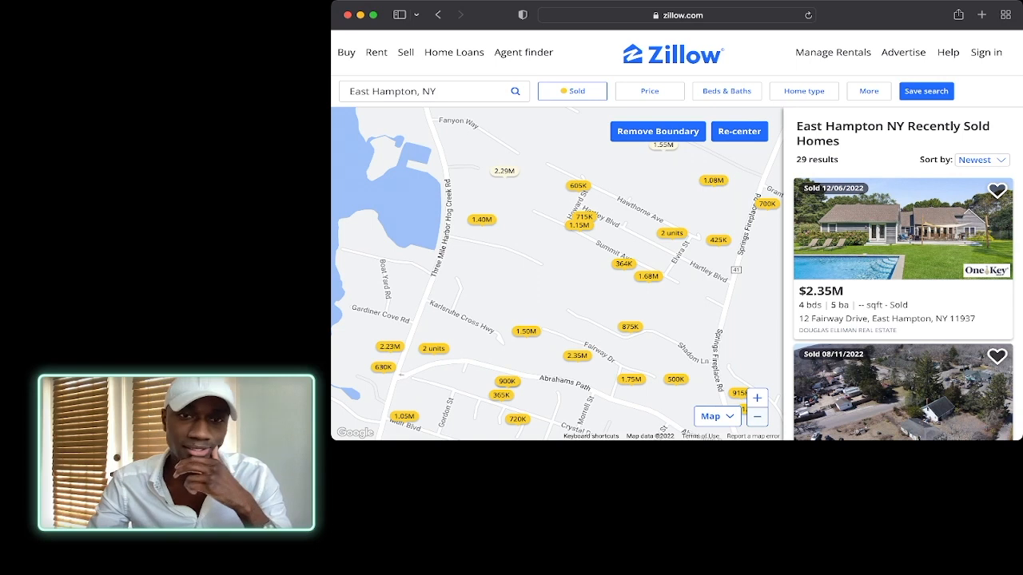
click(756, 417)
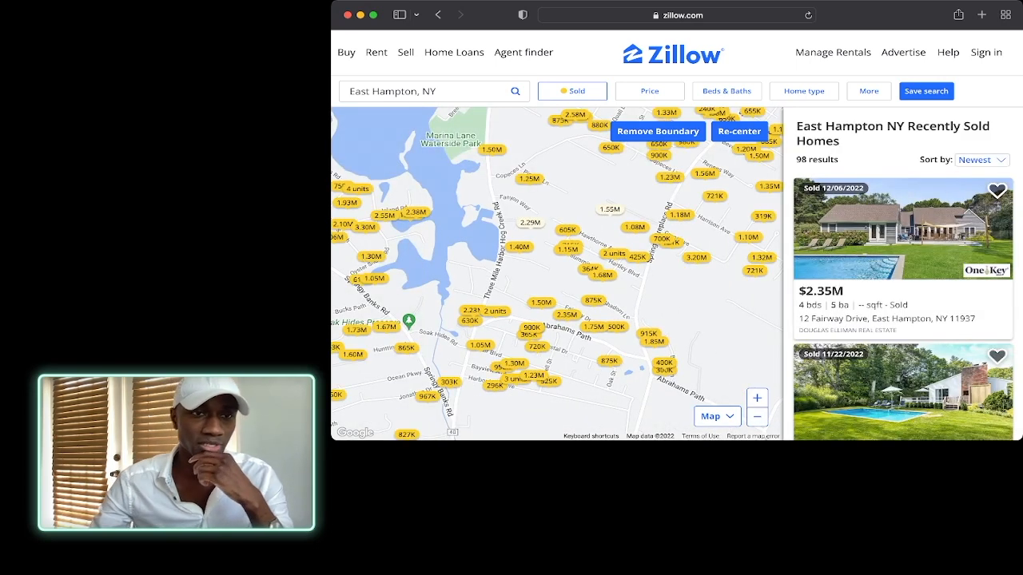
Switch to the Numbers project workbook, set the land purchase price to $600,000 on the Land Acquisition sheet, and return to the summary sheet.
key(super+Tab)
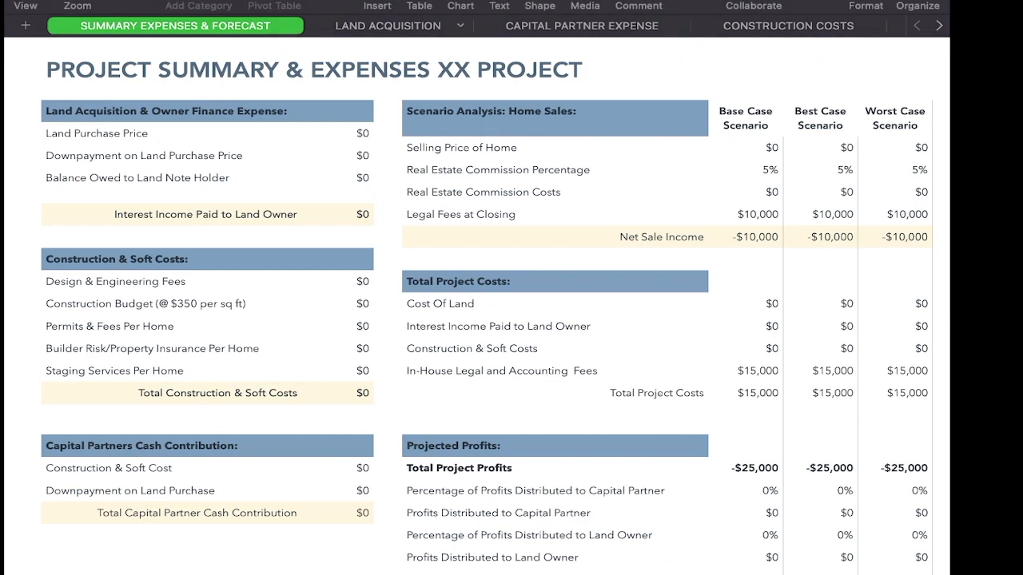
click(388, 25)
click(543, 201)
text(6000000)
key(BackSpace)
click(719, 215)
click(175, 25)
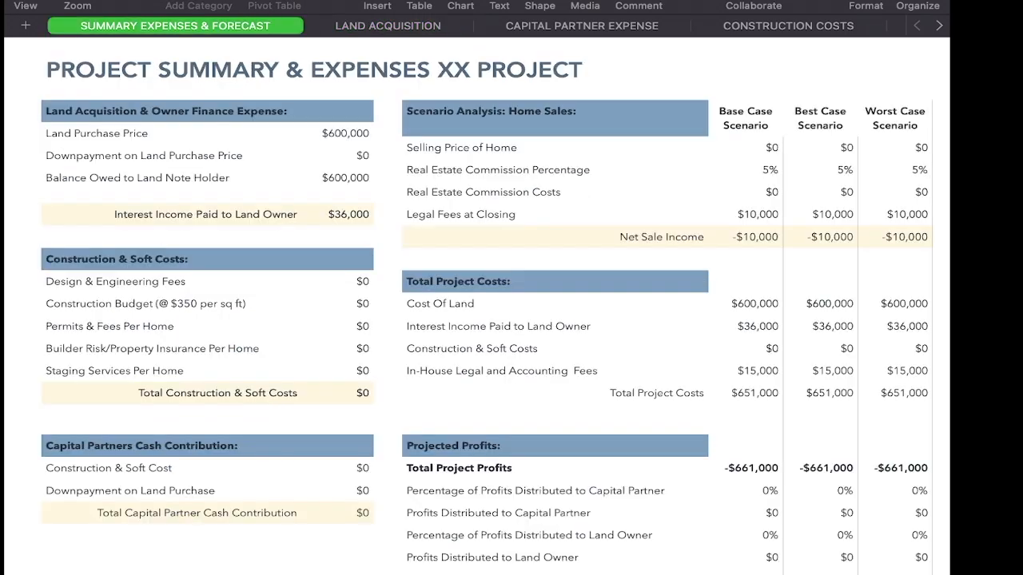
Set Design & Engineering Fees to $25,000 and enter a Construction Budget formula at $350 per sq ft that produces $980,000.
scroll(310, 184, up, 1)
scroll(310, 184, up, 3)
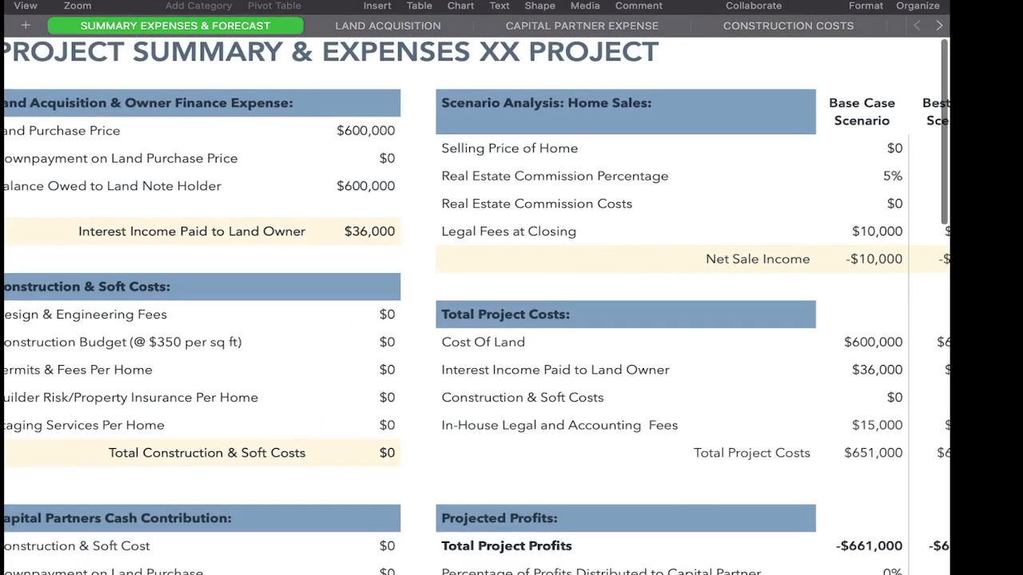
scroll(310, 183, left, 2)
click(411, 313)
text(25000)
key(Return)
key(Down)
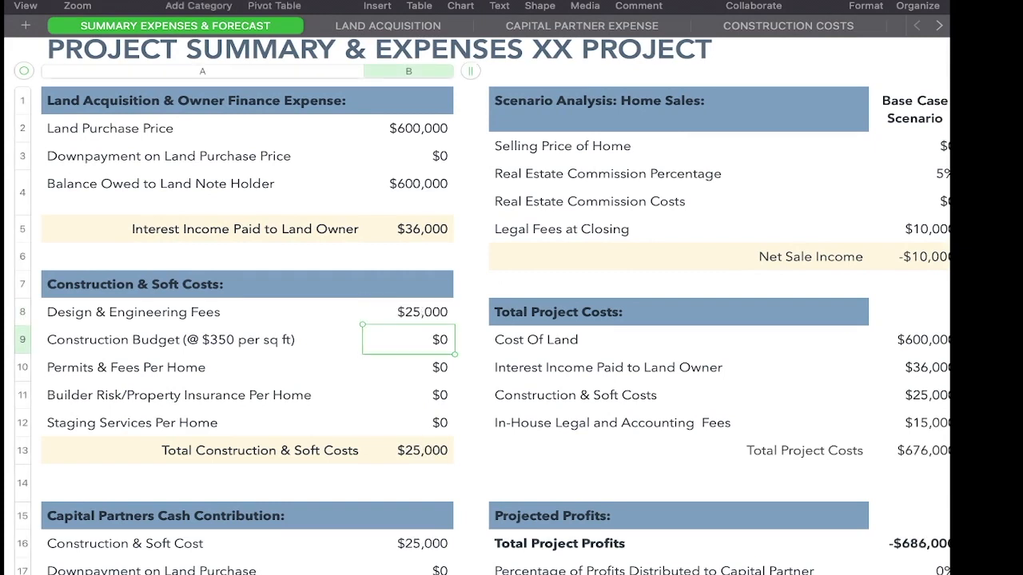
text(=)
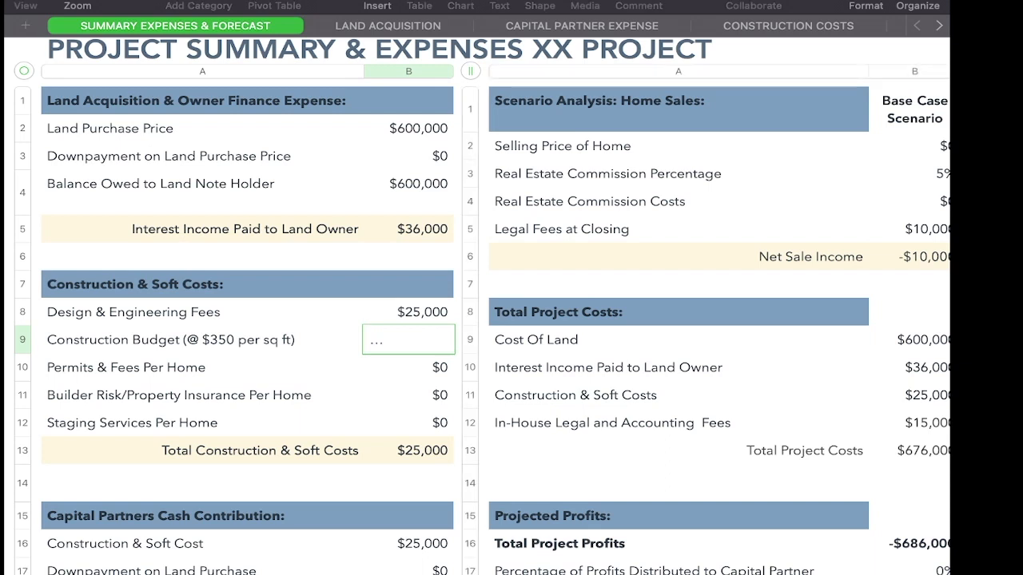
key(Return)
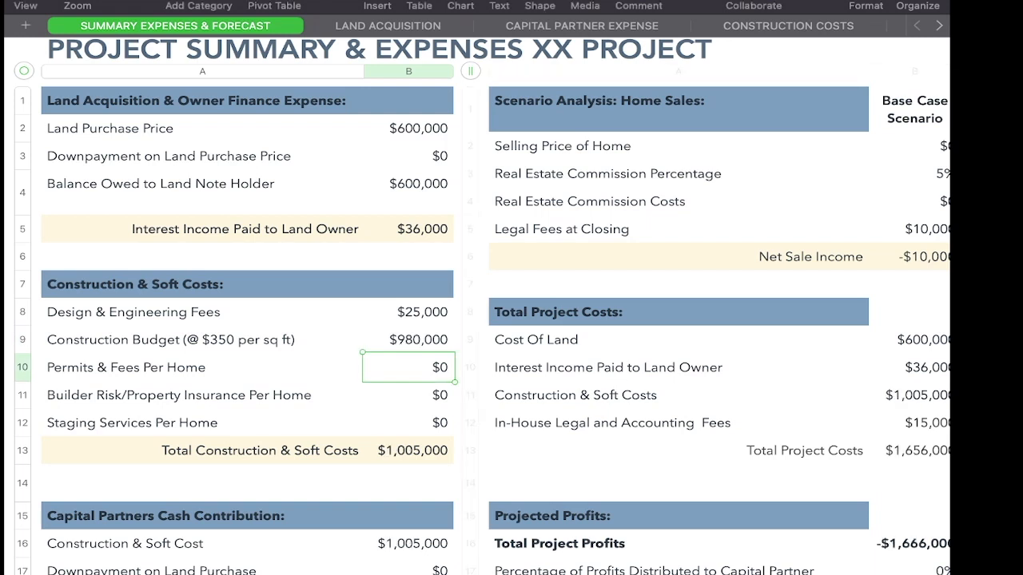
Set Permits & Fees Per Home to $12,000 under Construction & Soft Costs.
scroll(478, 303, down, 2)
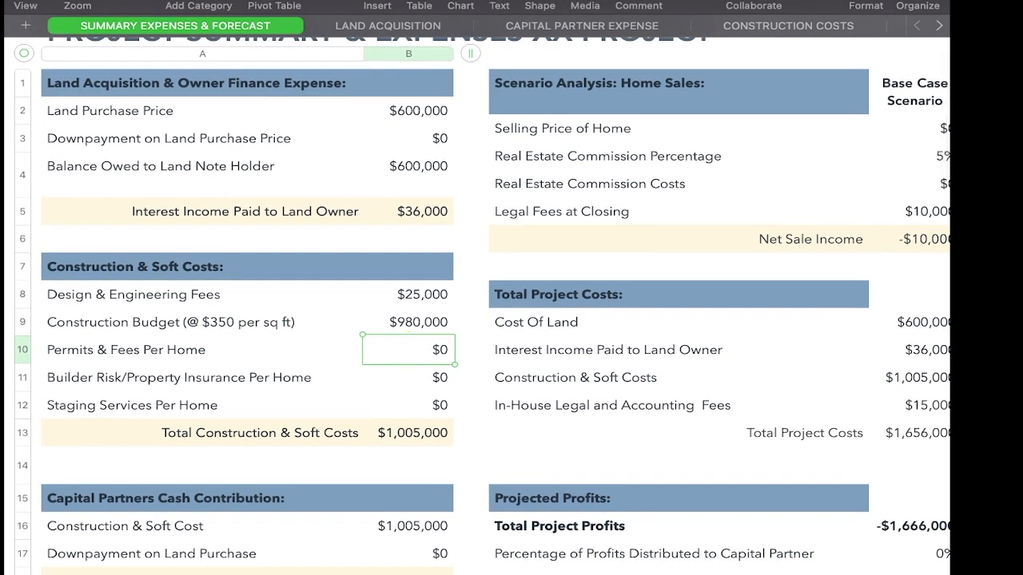
scroll(478, 304, down, 2)
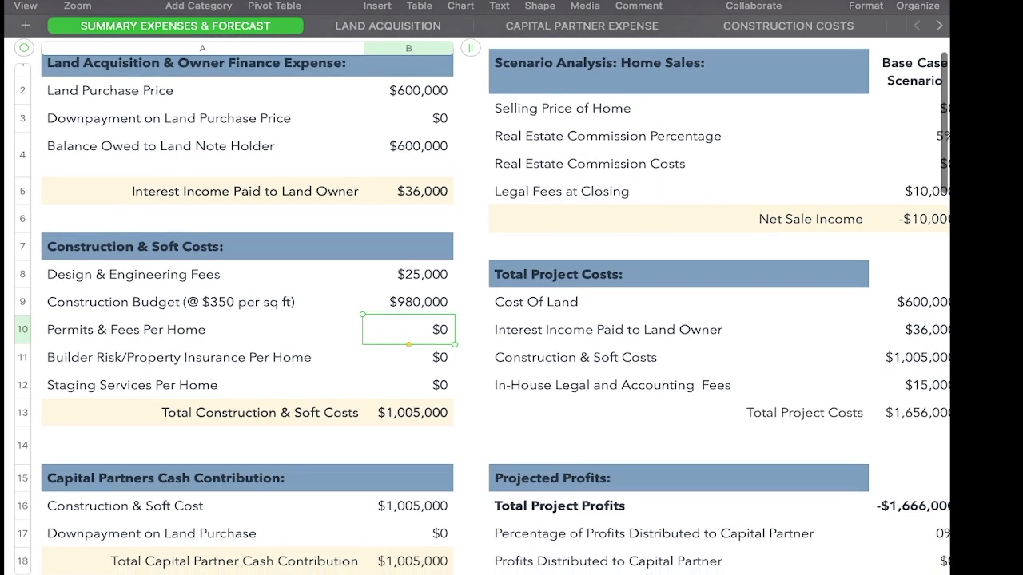
text(12000)
key(Return)
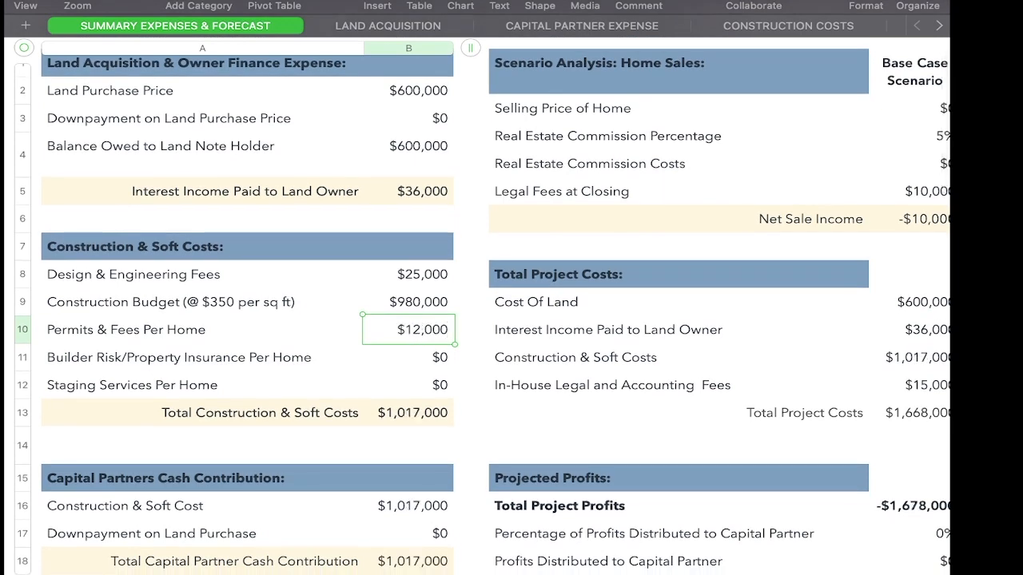
Set Builder Risk/Property Insurance Per Home to $10,000 and Staging Services Per Home to $15,000.
text(10000)
key(Return)
key(Return)
text(15000)
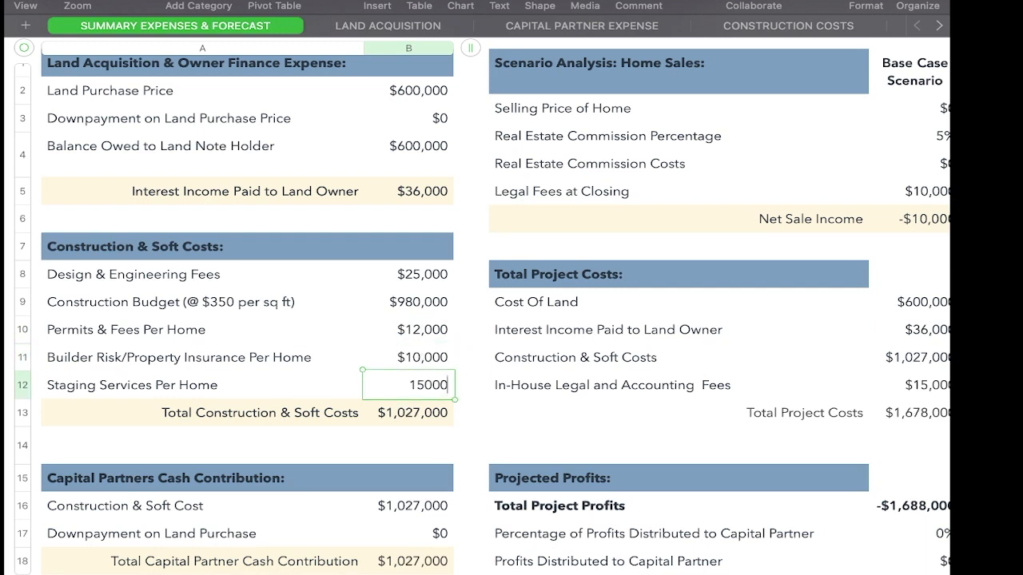
key(Return)
Set the Base Case Scenario's Selling Price of Home to $1,995,000 in the home sales analysis.
scroll(476, 306, down, 2)
scroll(476, 306, right, 7)
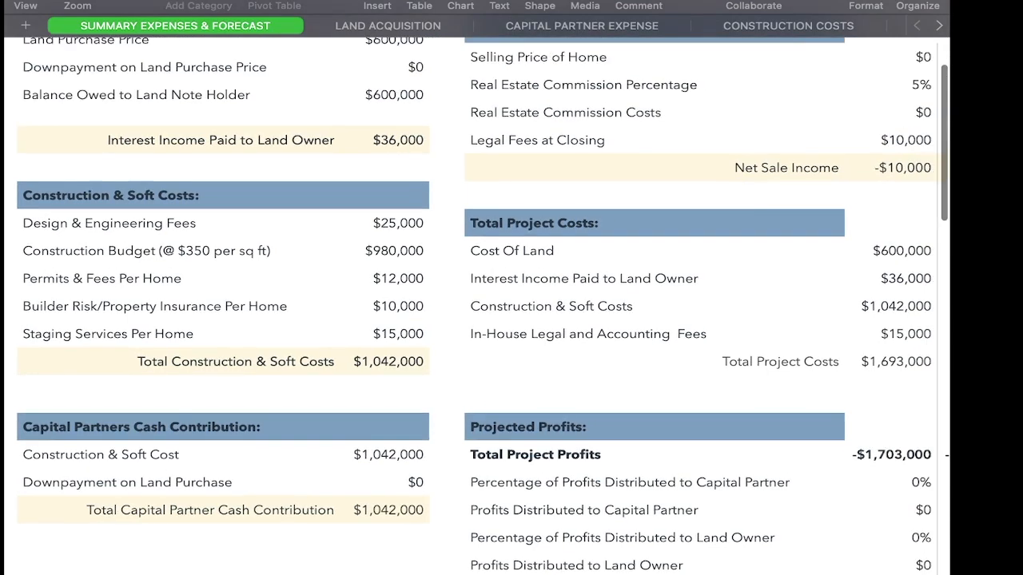
scroll(476, 306, up, 2)
scroll(477, 306, left, 3)
scroll(477, 306, up, 3)
scroll(476, 306, up, 3)
scroll(476, 306, right, 2)
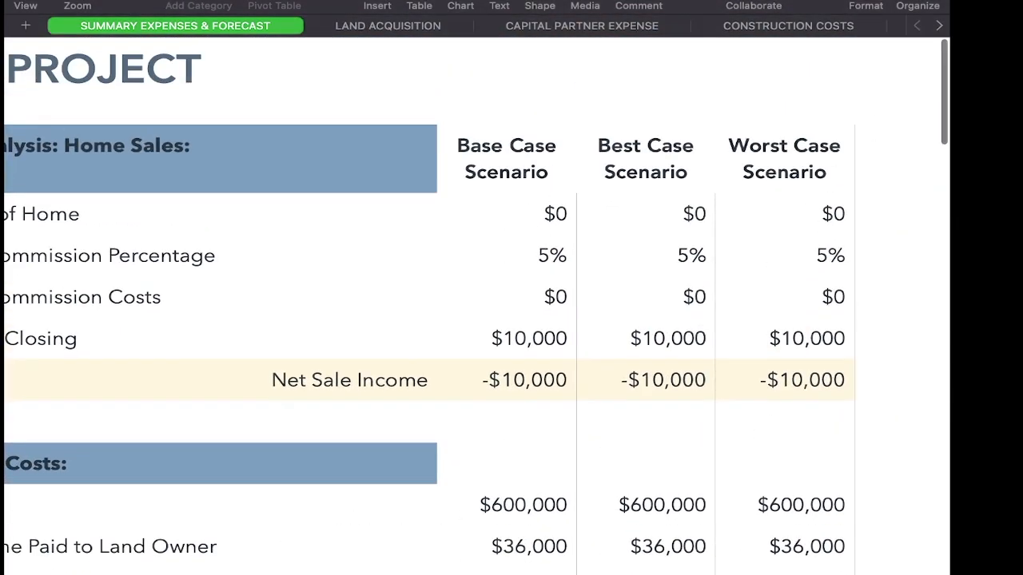
click(506, 214)
text(1)
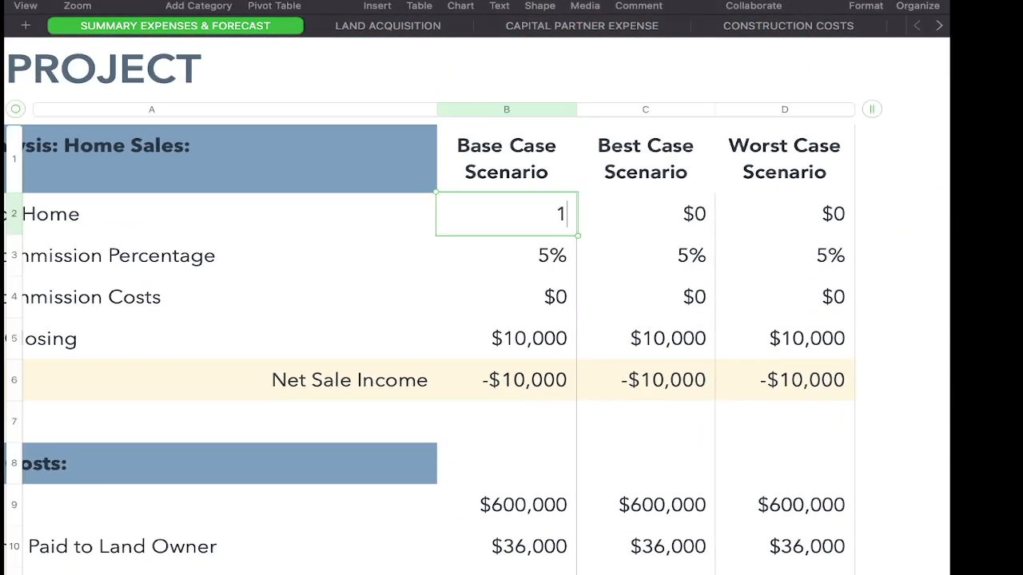
text(,995,000)
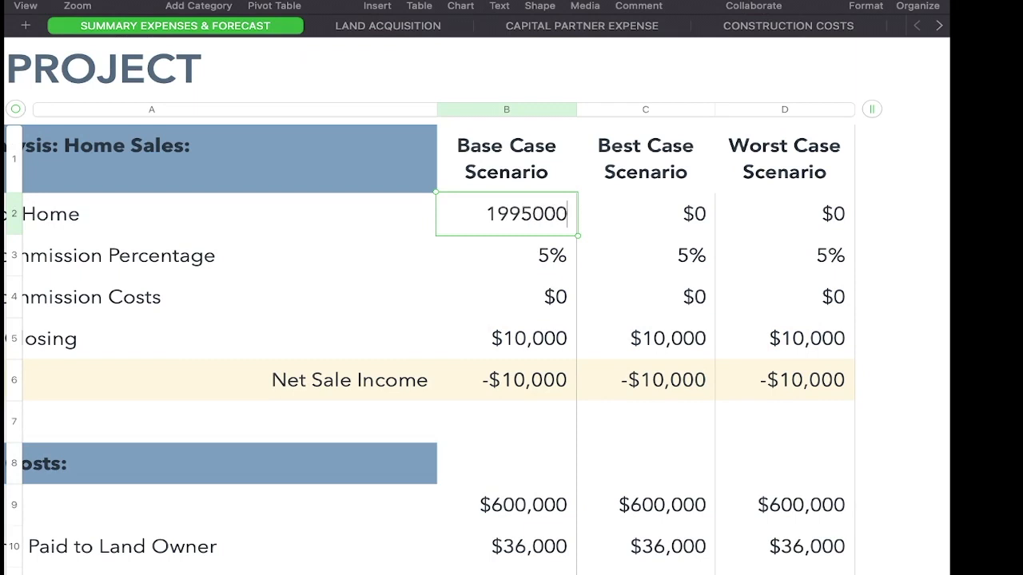
key(Tab)
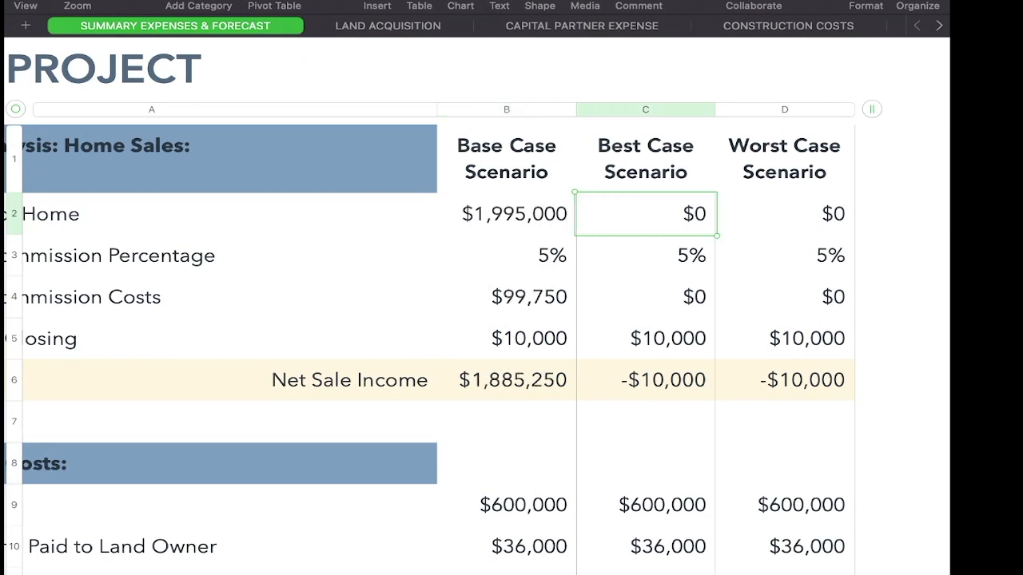
Set the Selling Price of Home to $2,300,000 for the Best Case Scenario and $1,850,000 for the Worst Case Scenario.
text(2,300,00)
text(00000)
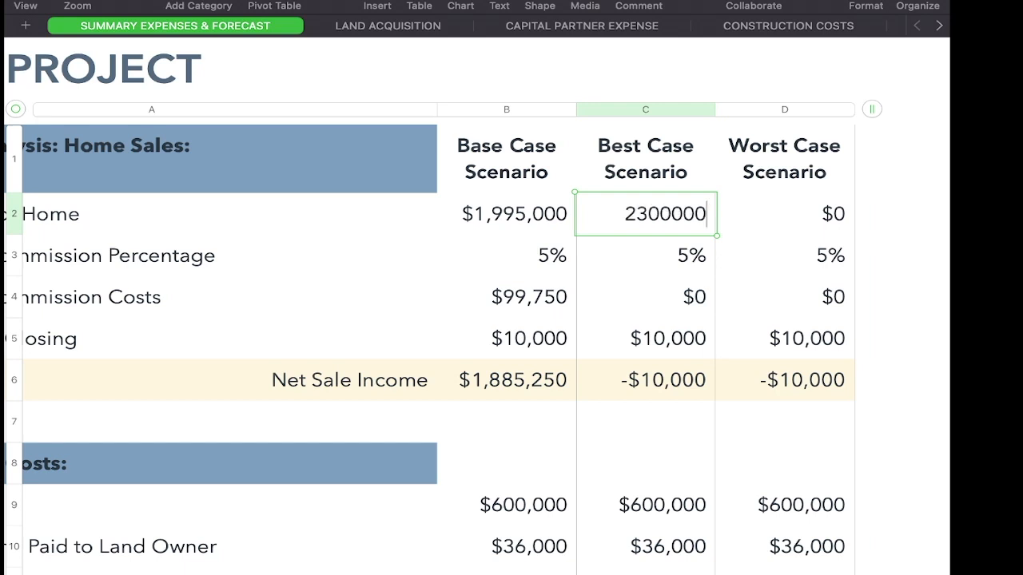
key(Tab)
text(1,850,)
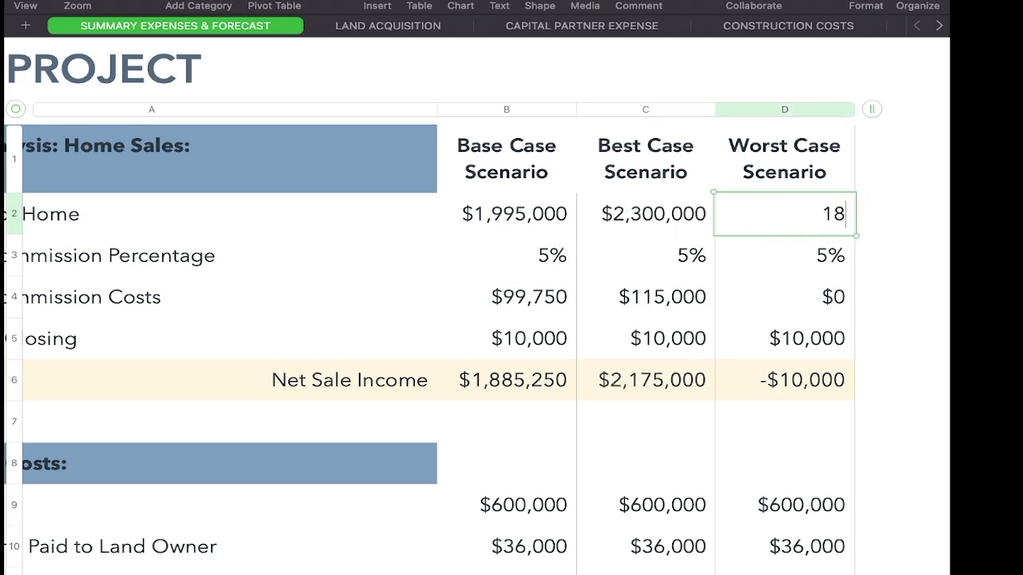
text(0000)
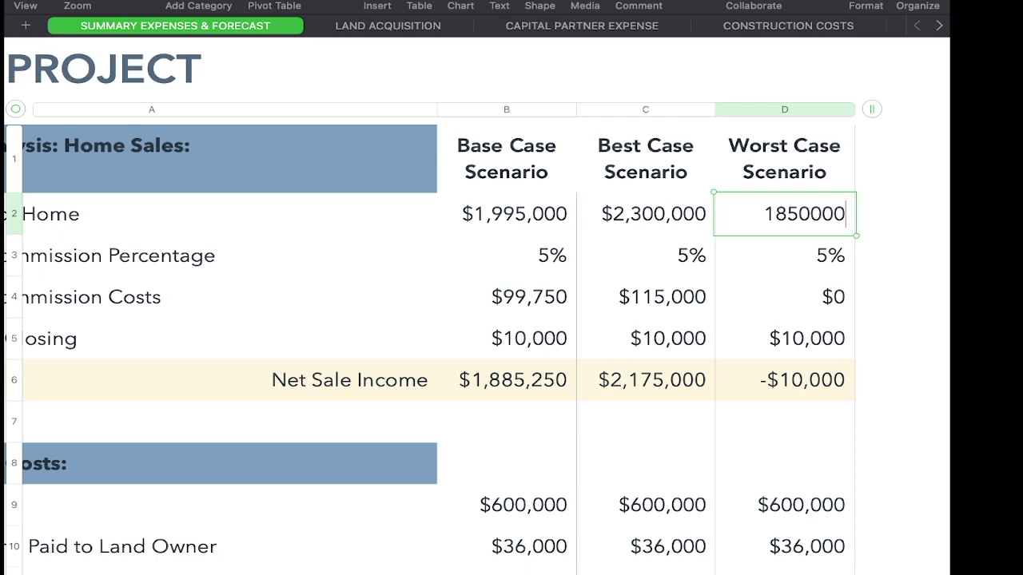
key(Return)
Highlight the Total Project Profits row under Projected Profits and compare its base, best and worst case figures.
scroll(511, 320, down, 1)
scroll(511, 320, down, 2)
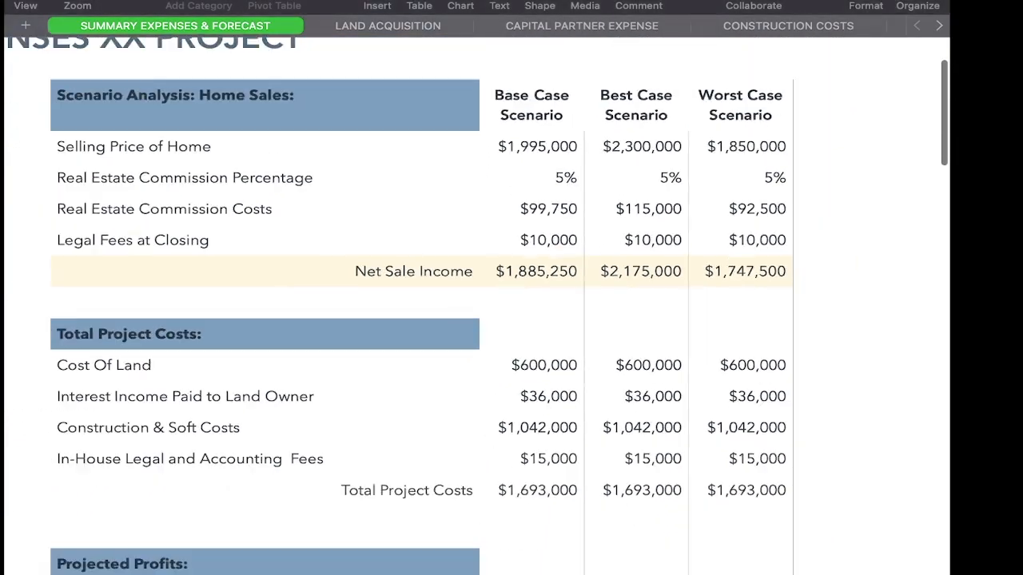
scroll(512, 320, left, 4)
scroll(511, 319, down, 4)
scroll(511, 320, down, 1)
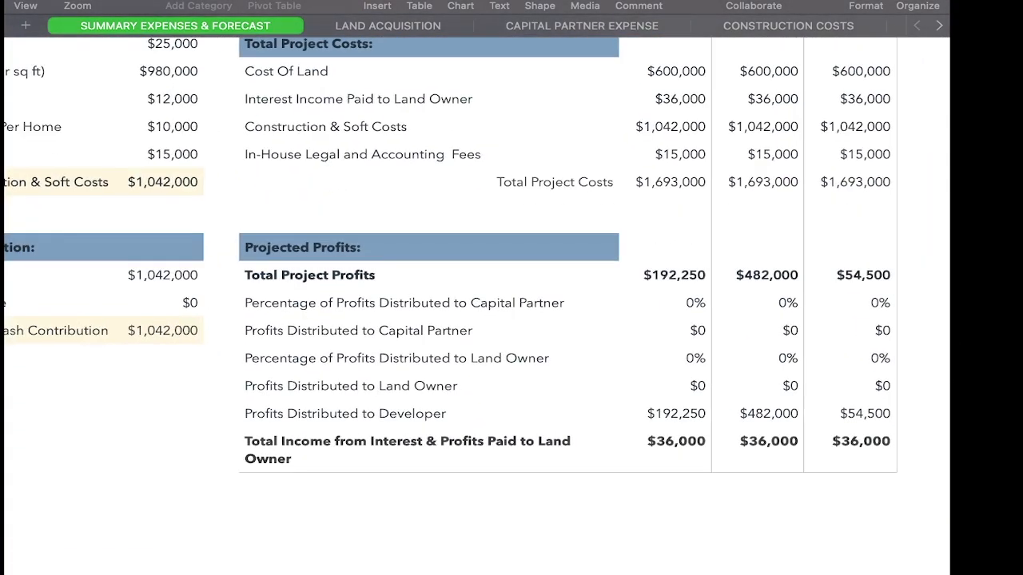
click(400, 303)
click(359, 275)
click(220, 274)
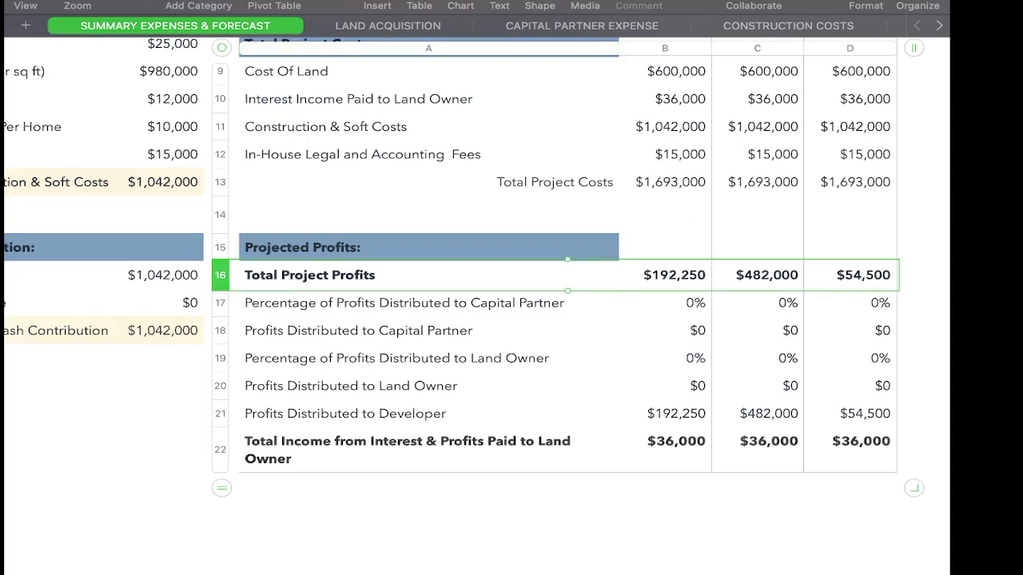
scroll(511, 319, right, 2)
scroll(512, 319, up, 3)
scroll(511, 319, right, 3)
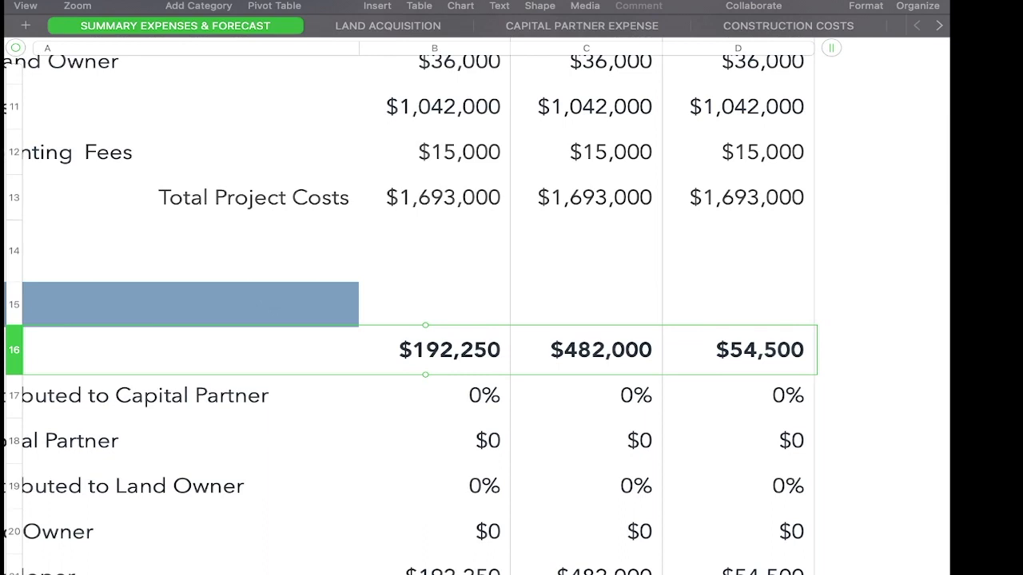
scroll(391, 396, down, 2)
scroll(392, 395, left, 3)
scroll(392, 396, down, 1)
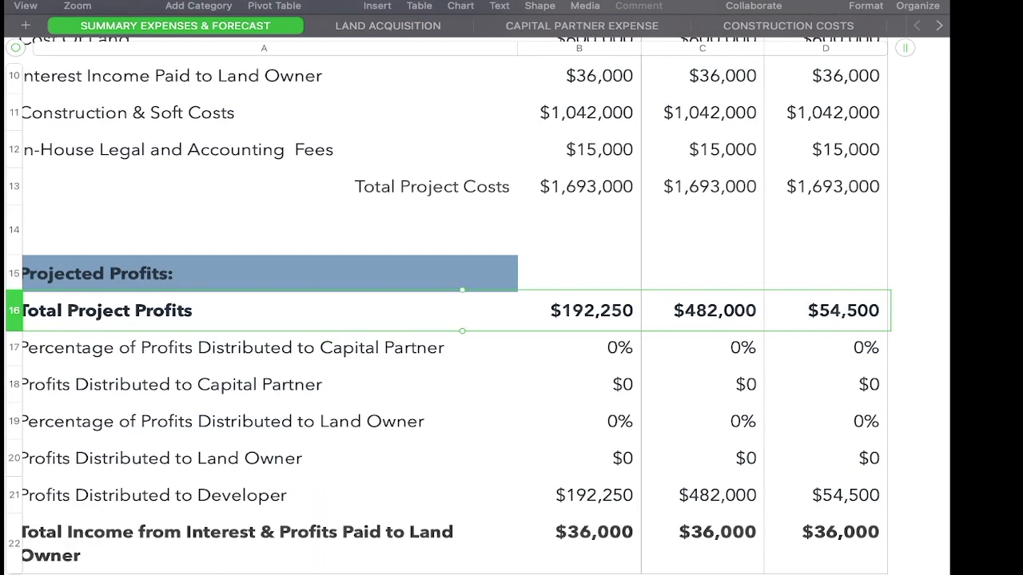
Deselect the Total Project Profits row and review home sales, project costs and projected profits across the three scenarios.
scroll(477, 306, left, 2)
scroll(477, 306, down, 1)
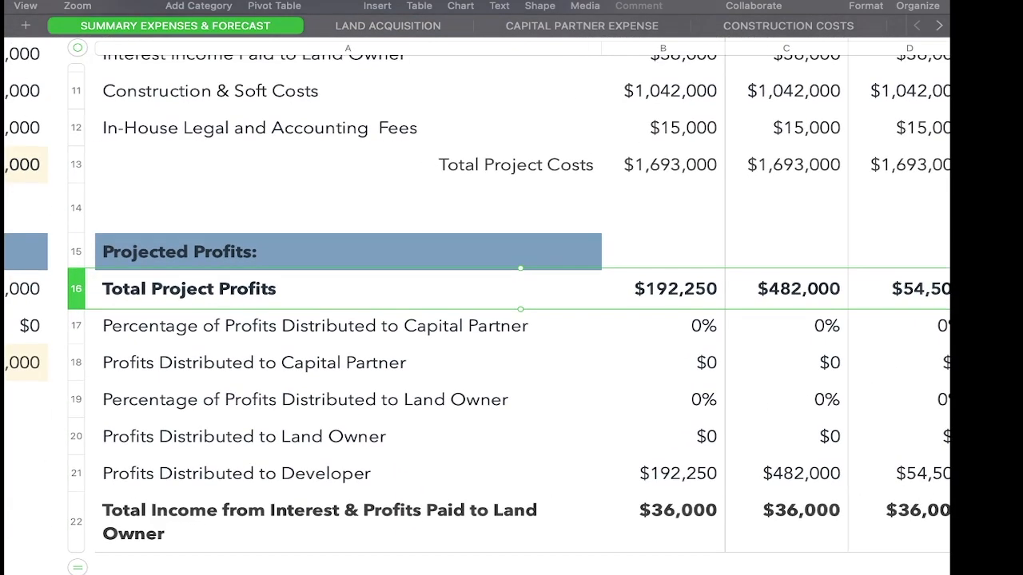
click(38, 467)
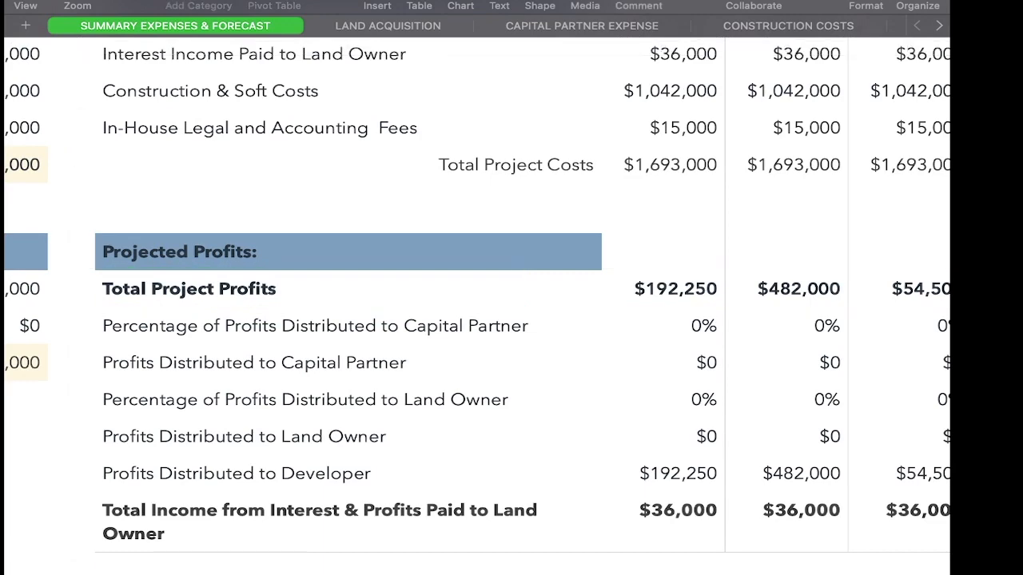
scroll(477, 306, down, 2)
scroll(477, 306, up, 5)
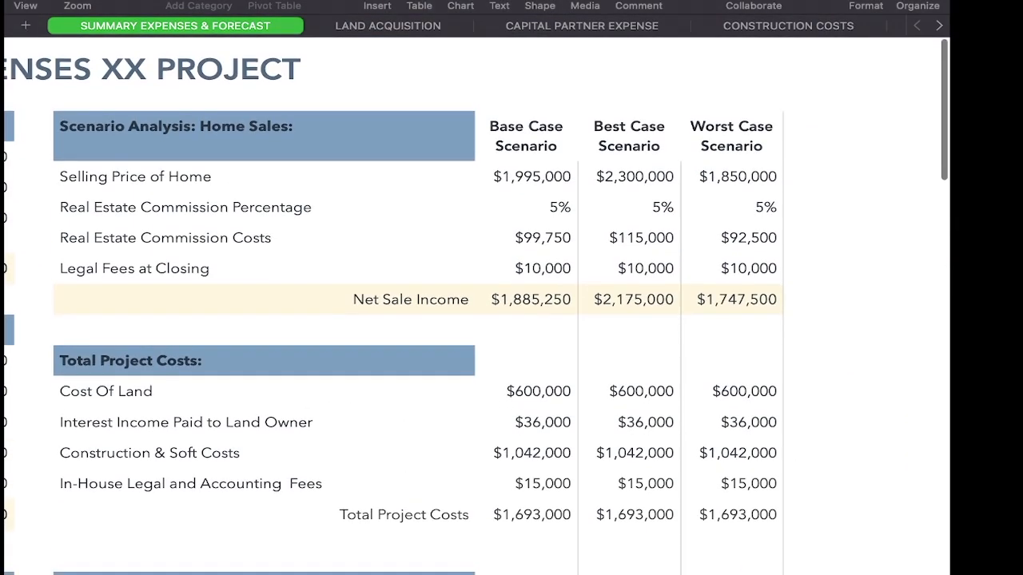
scroll(477, 306, down, 4)
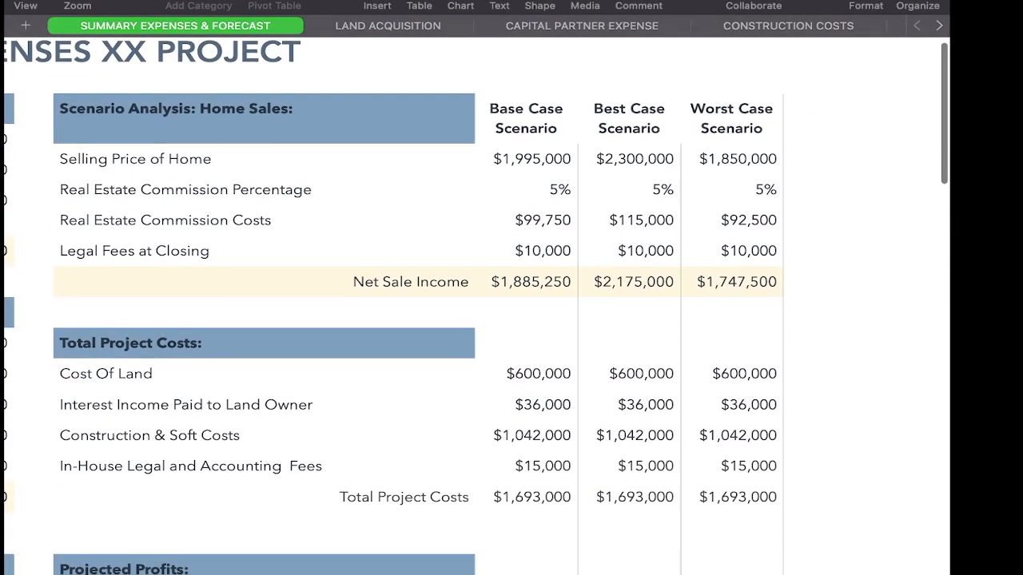
scroll(475, 305, down, 1)
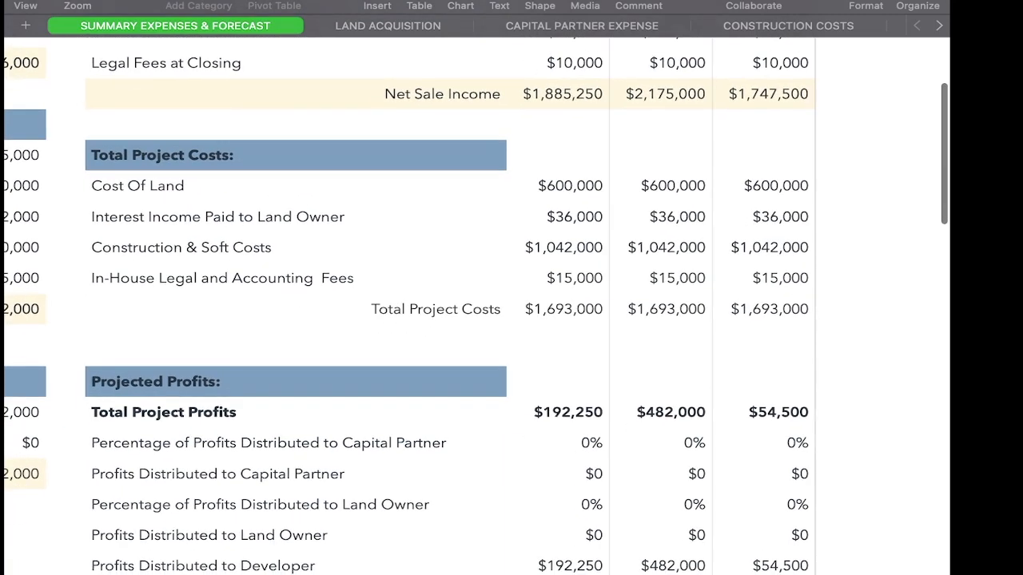
scroll(477, 306, down, 2)
scroll(477, 306, down, 2)
Examine the house model image captioned "Barn direction from sunken contemporary" beneath the summary tables.
scroll(477, 306, left, 3)
scroll(477, 306, down, 3)
scroll(477, 306, up, 2)
scroll(477, 306, down, 8)
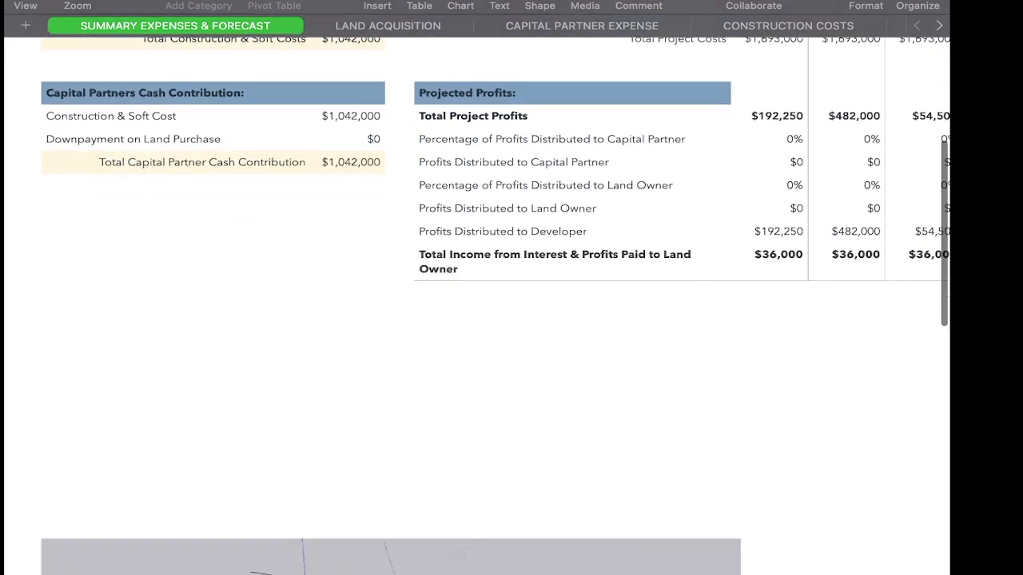
scroll(477, 306, down, 10)
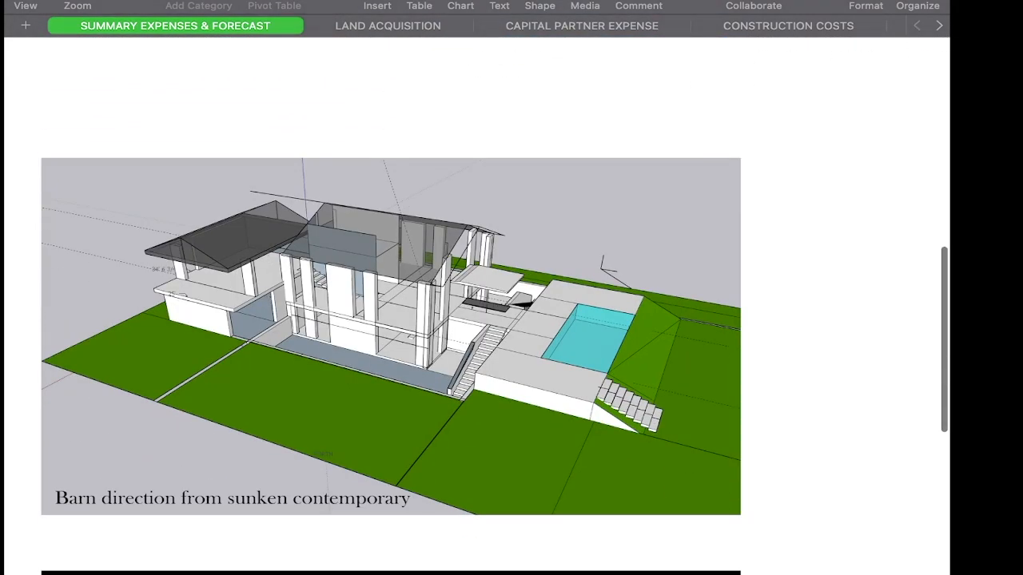
scroll(477, 306, down, 2)
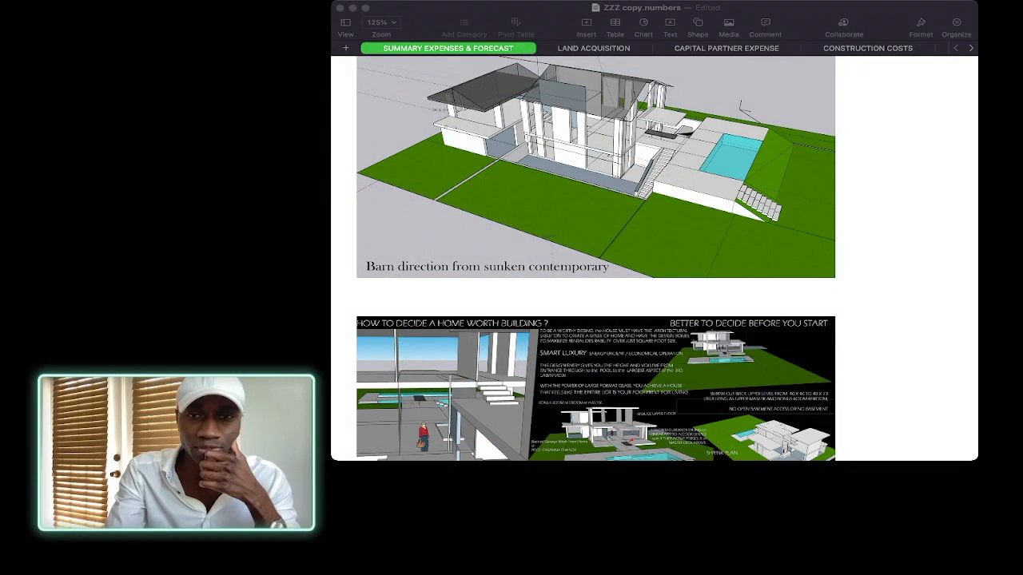
Compare the barn-direction house image with the "How to decide a home worth building?" design board beneath it.
key(super+Tab)
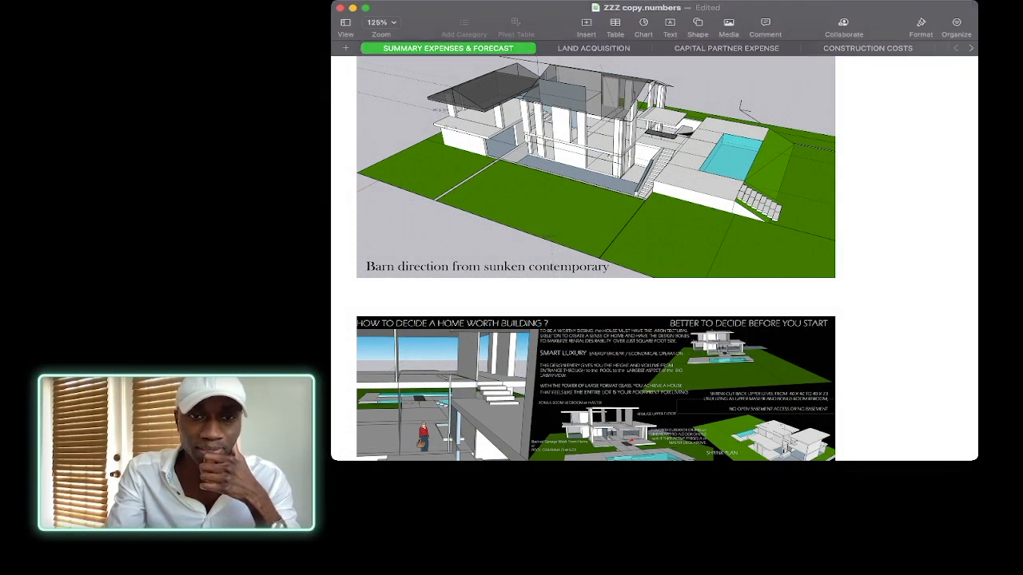
scroll(595, 256, up, 2)
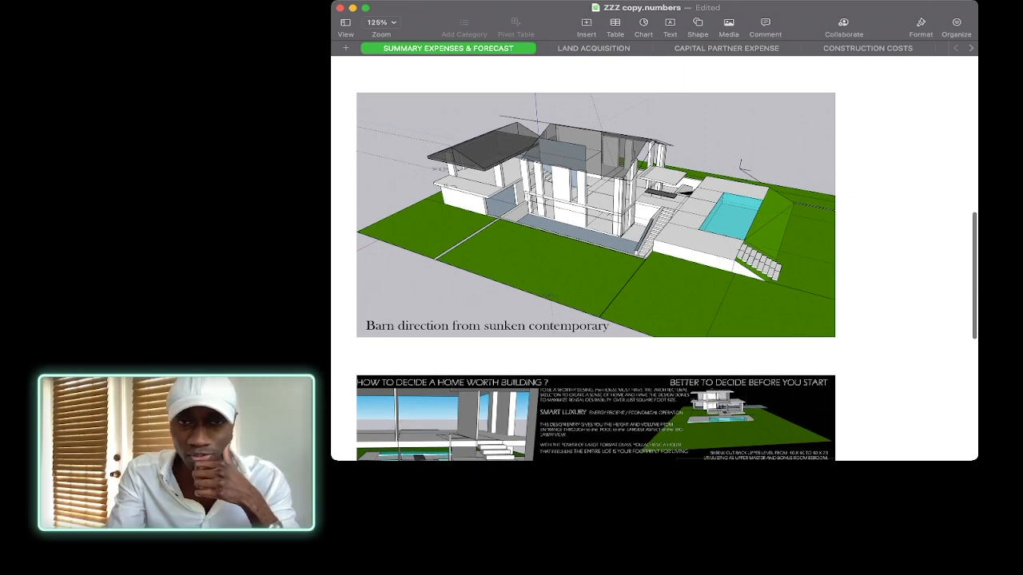
scroll(596, 256, down, 2)
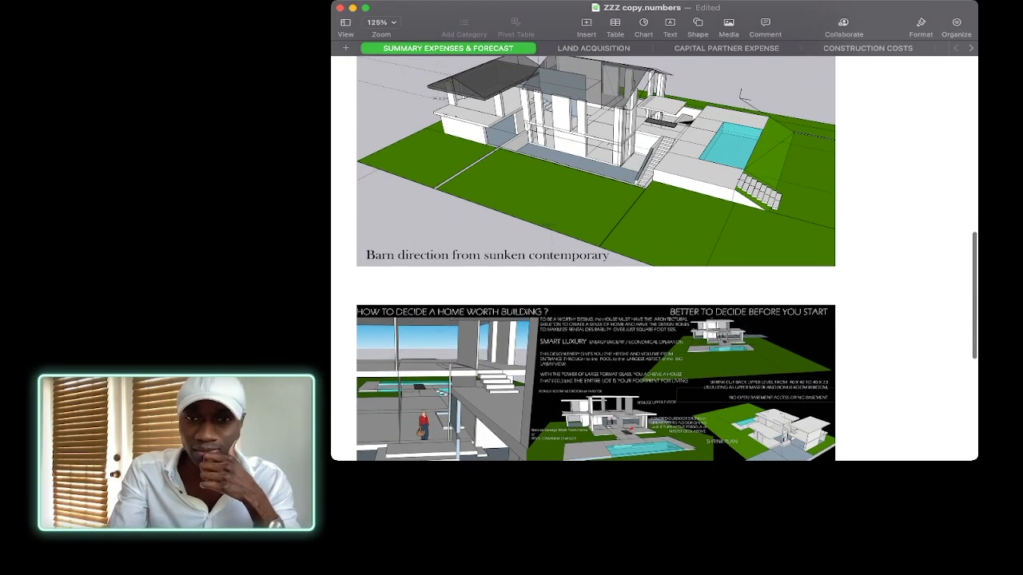
key(super+Tab)
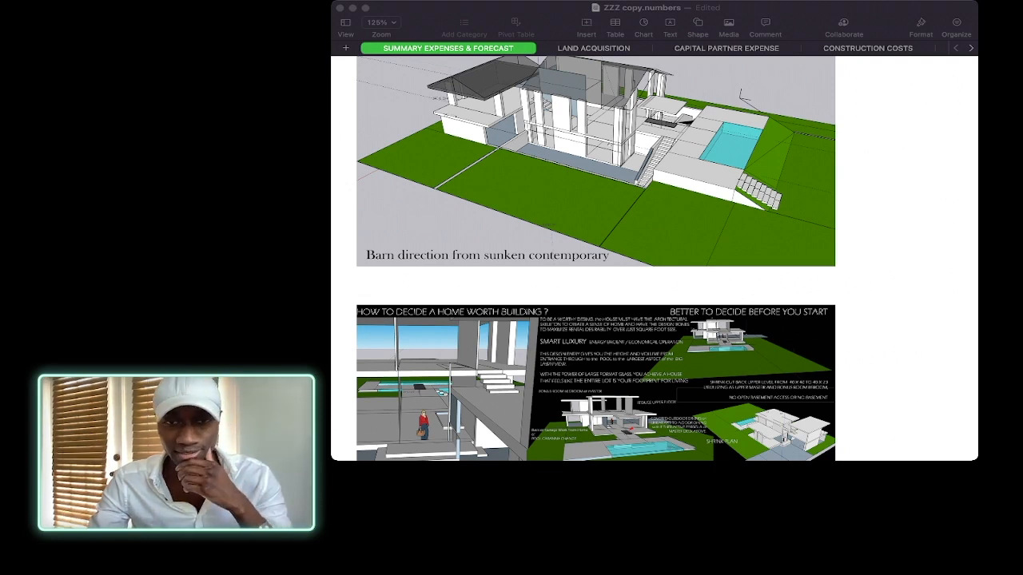
scroll(654, 258, down, 1)
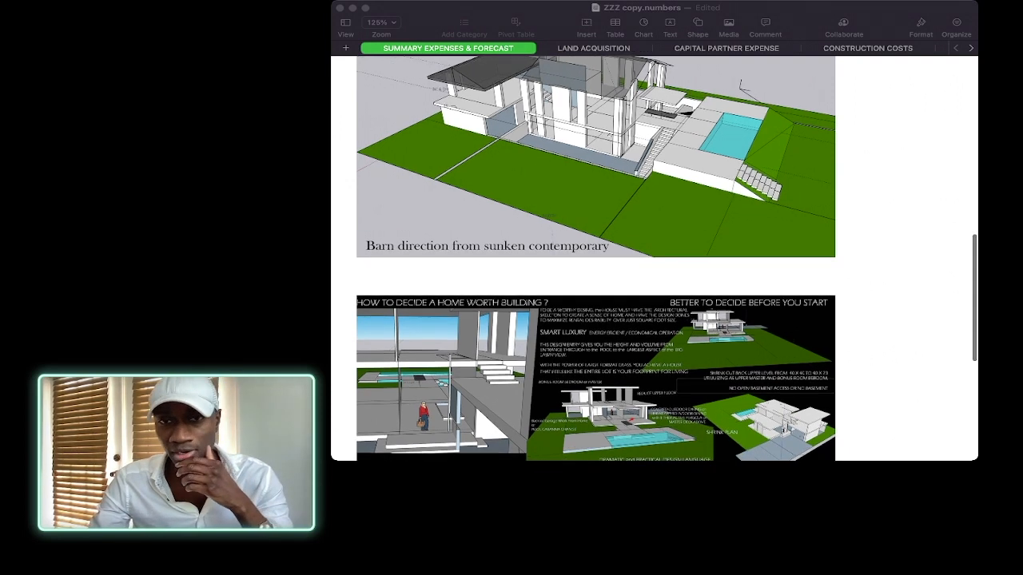
scroll(654, 258, down, 5)
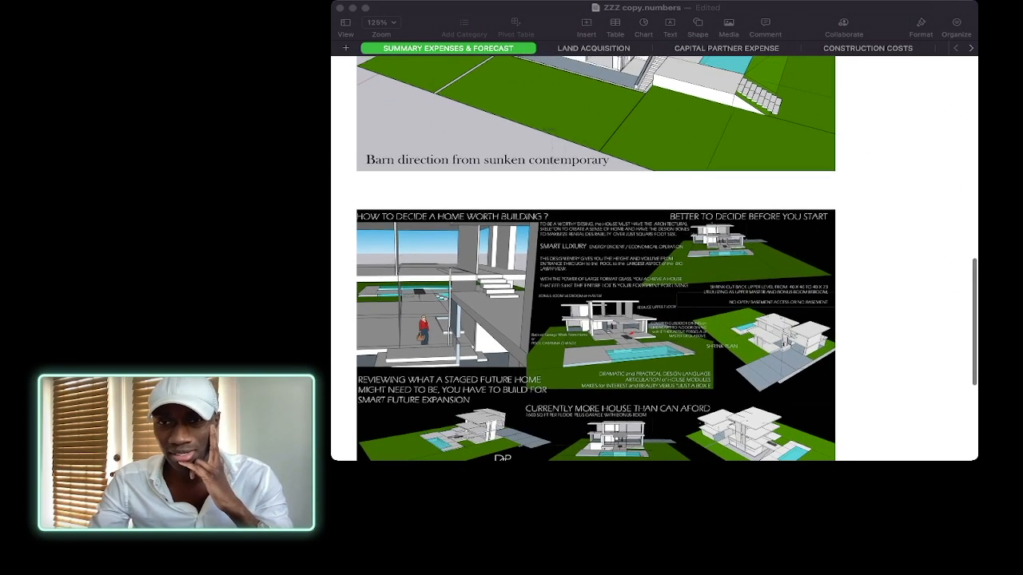